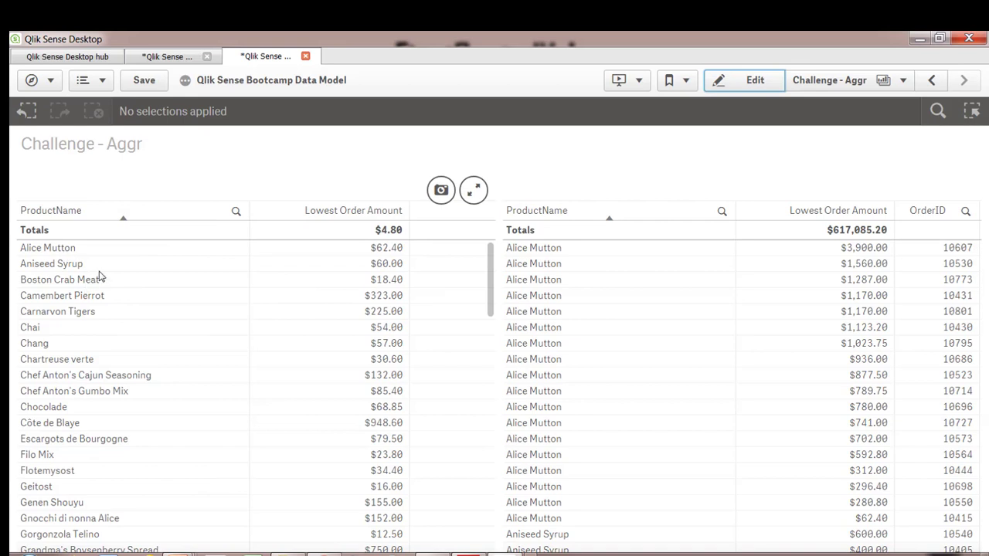
# - Filter the sheet to Boston Crab Meat and select the Lowest Order Amount table for editing
pyautogui.click(56, 284)
pyautogui.click(224, 184)
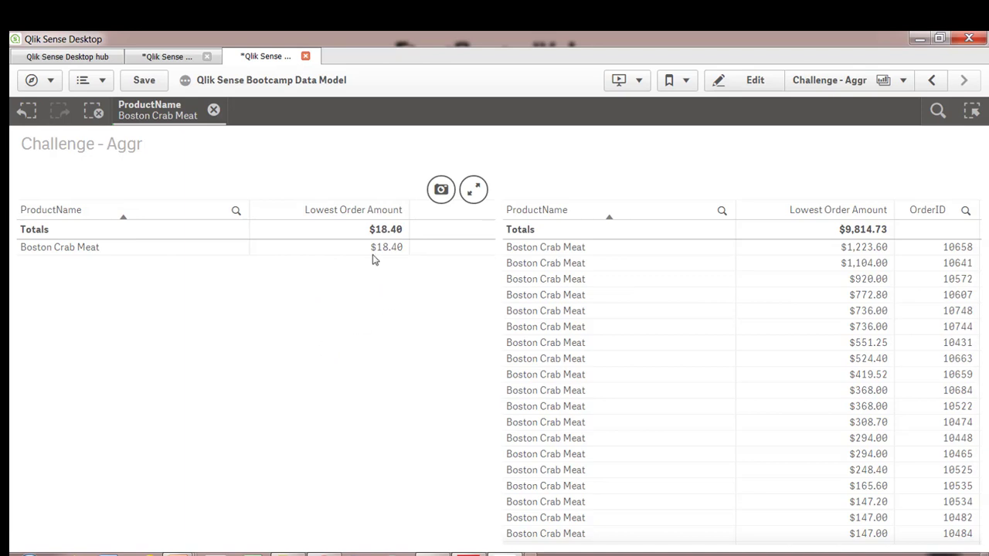
pyautogui.click(755, 80)
pyautogui.click(482, 283)
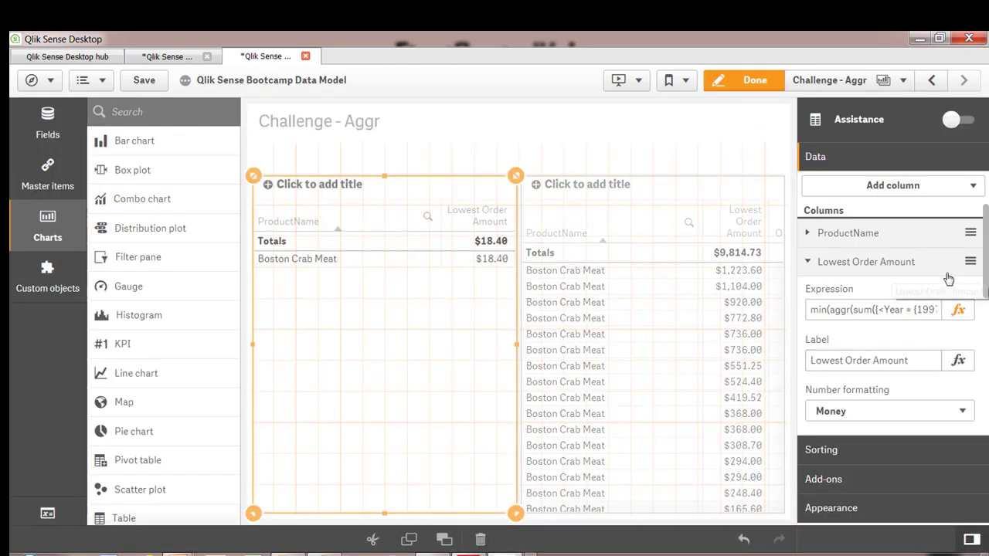
# - Copy the aggr(sum(...)) part of the Lowest Order Amount expression
pyautogui.click(966, 186)
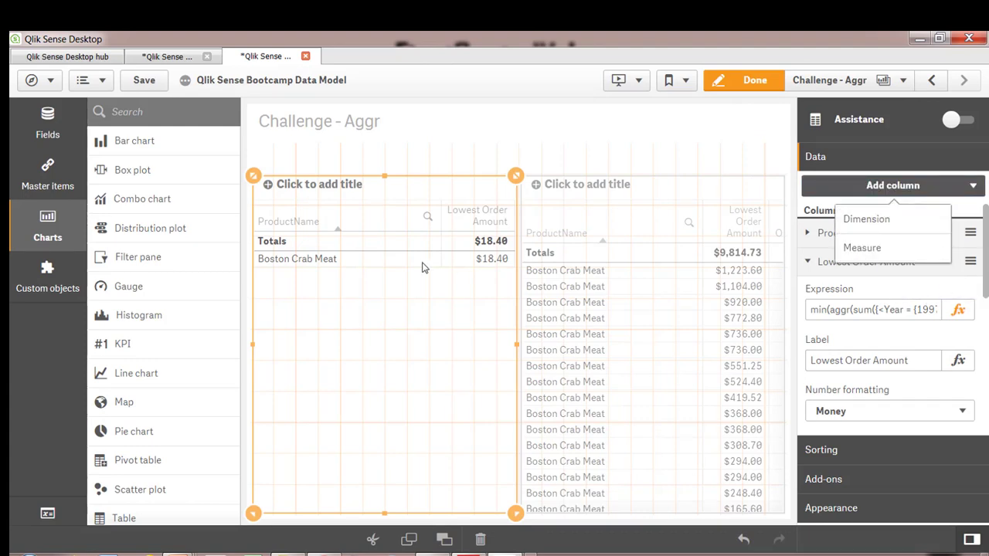
pyautogui.click(954, 311)
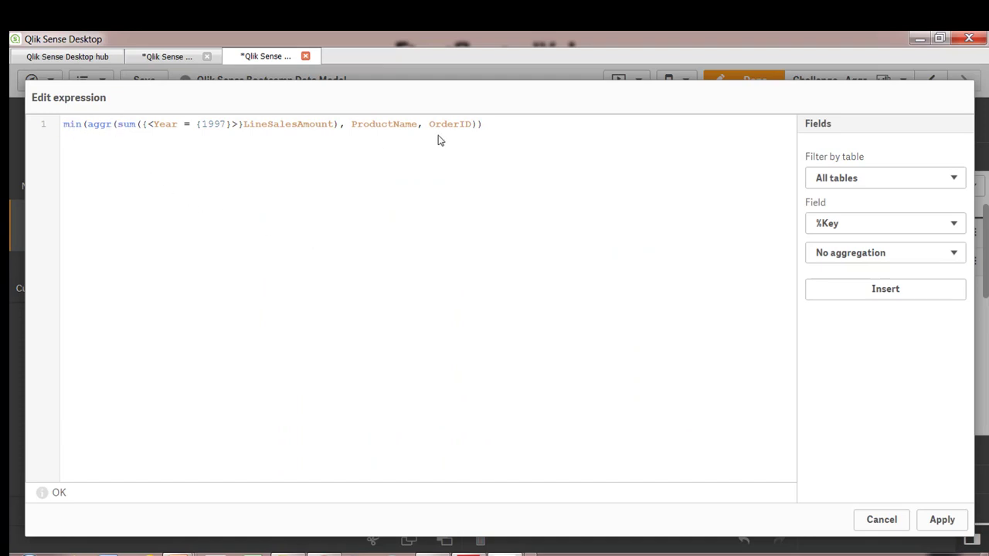
pyautogui.moveTo(484, 124); pyautogui.dragTo(137, 124)
pyautogui.press('Escape')
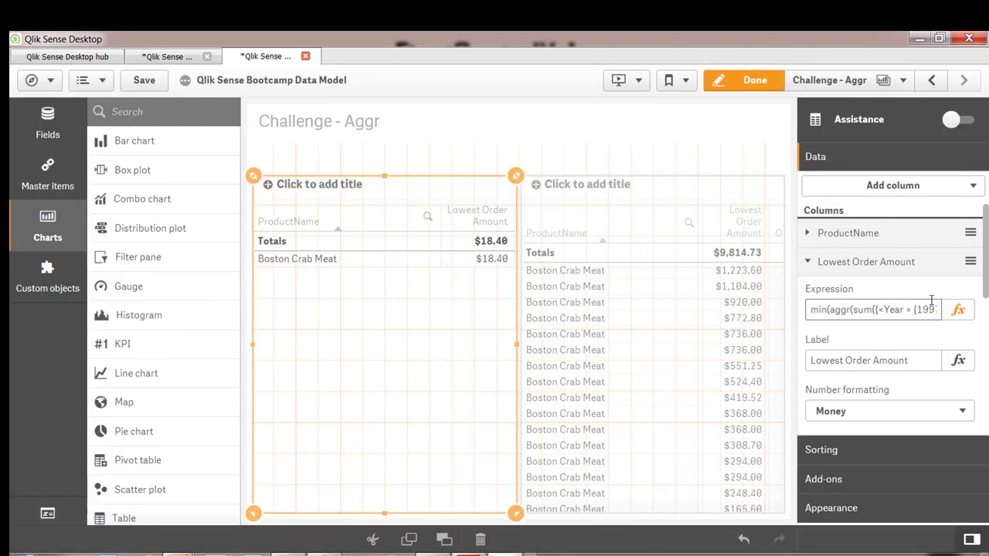
# - Add a new measure column to the table and open its expression editor
pyautogui.click(911, 187)
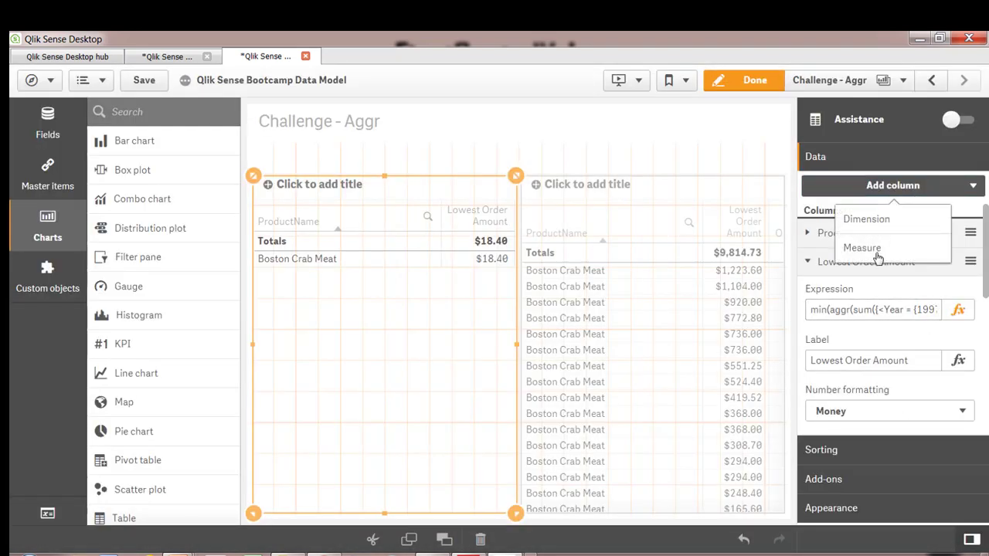
pyautogui.click(879, 249)
pyautogui.click(957, 224)
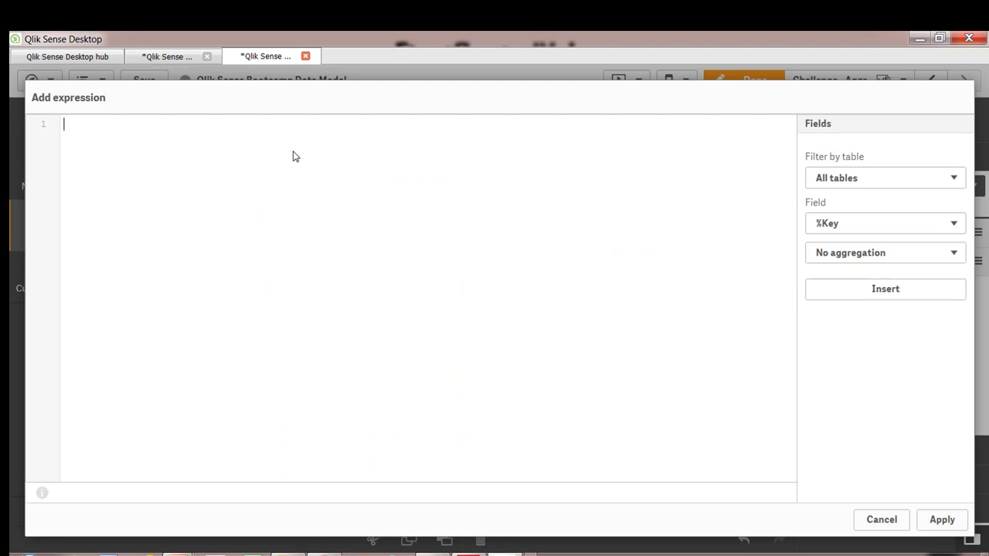
# - Apply the measure FirstSortedValue(SalesPerson, aggr(sum({<Year = {1997}>}LineSalesAmount), ProductName, OrderID))
pyautogui.write('first')
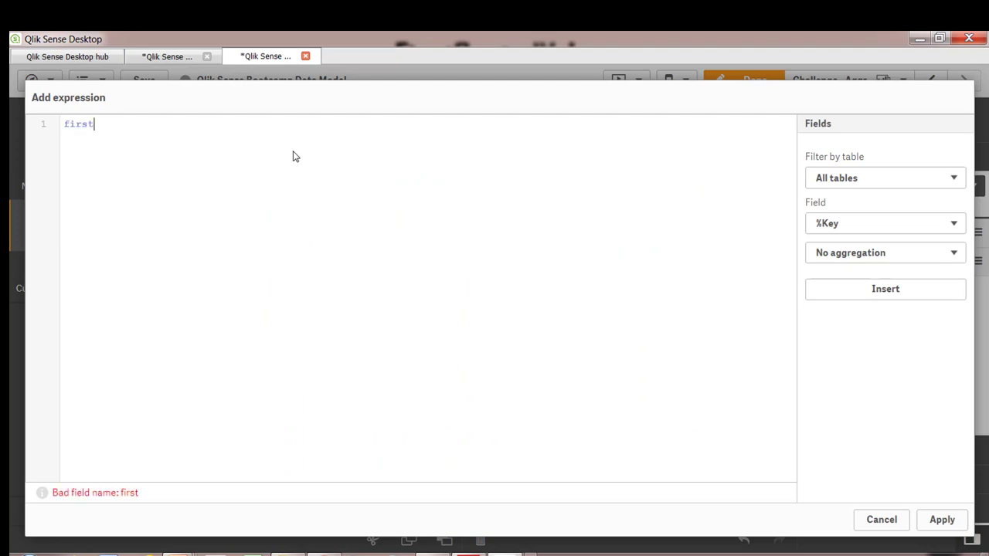
pyautogui.write('sor')
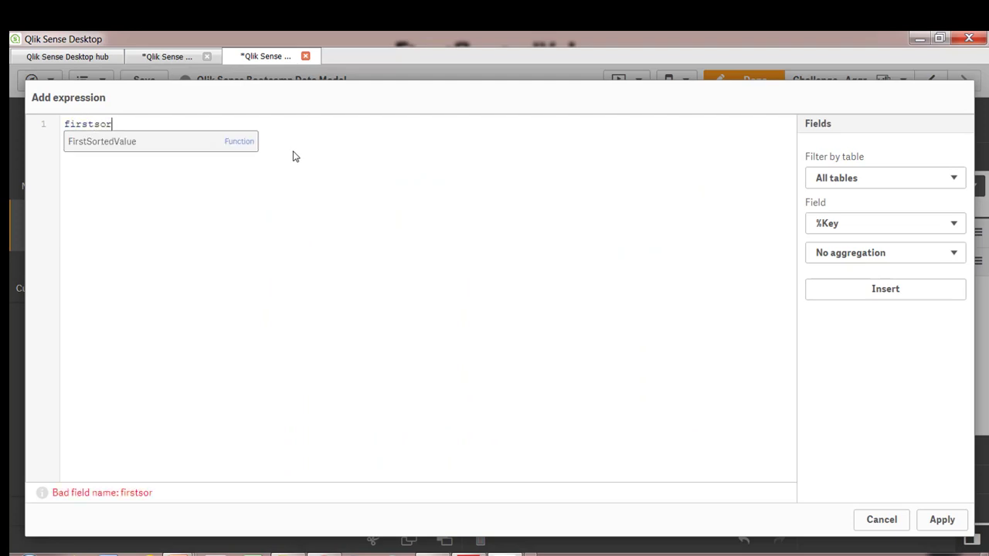
pyautogui.press('Return')
pyautogui.write('(')
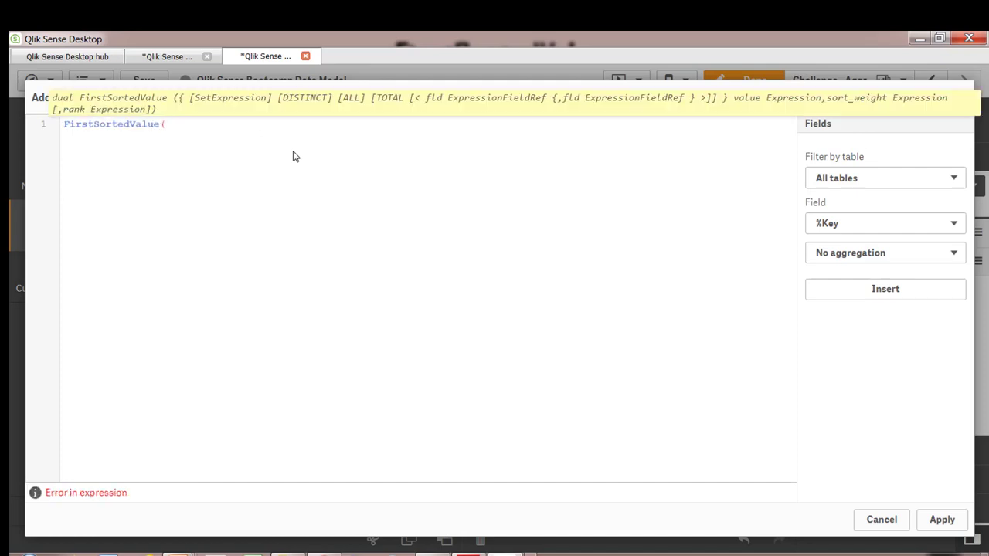
pyautogui.write('Sales')
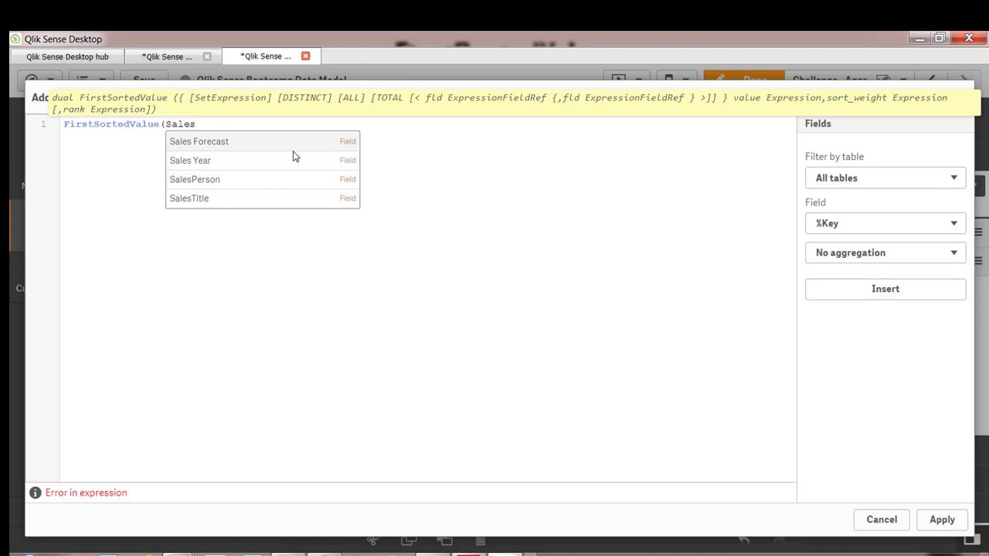
pyautogui.press('Down')
pyautogui.press('Down')
pyautogui.press('Down')
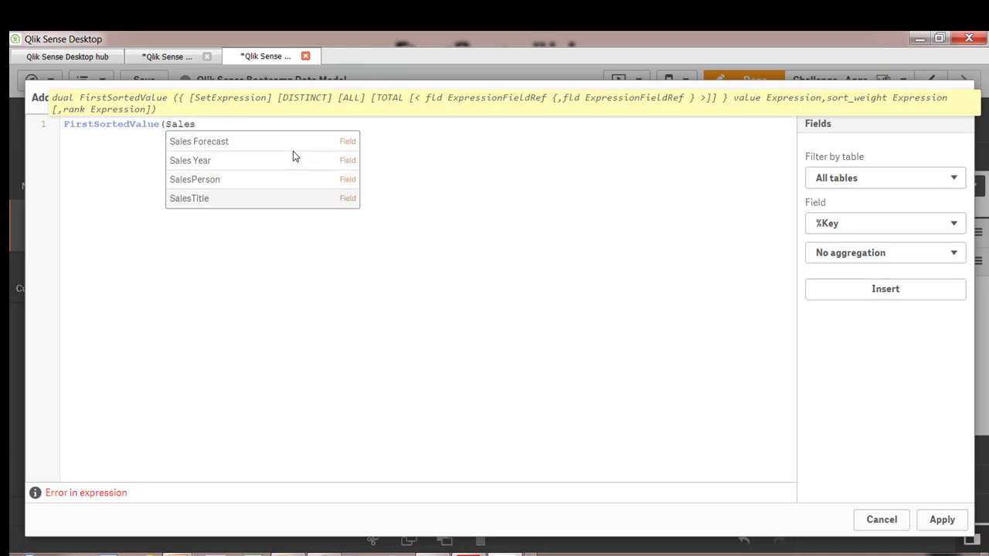
pyautogui.press('Up')
pyautogui.press('Return')
pyautogui.write(',')
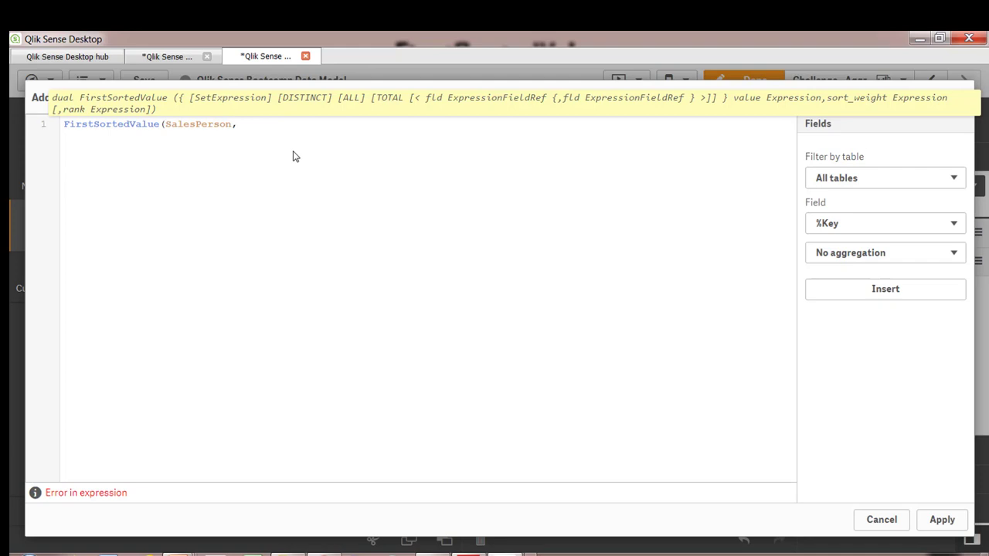
pyautogui.write('aggr(sum({<Year = {1997}>}LineSalesAmount), ProductName, OrderID))')
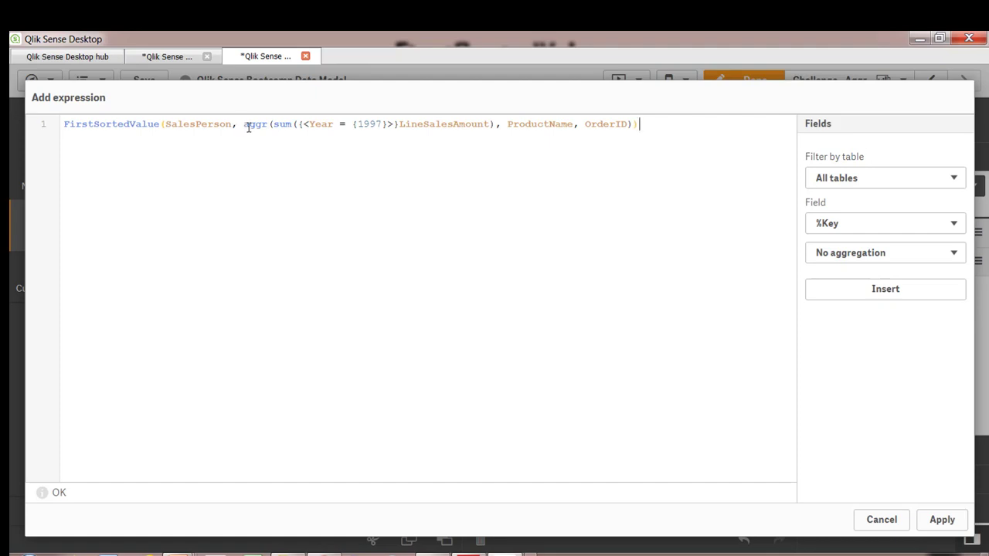
pyautogui.click(194, 125)
pyautogui.click(190, 125)
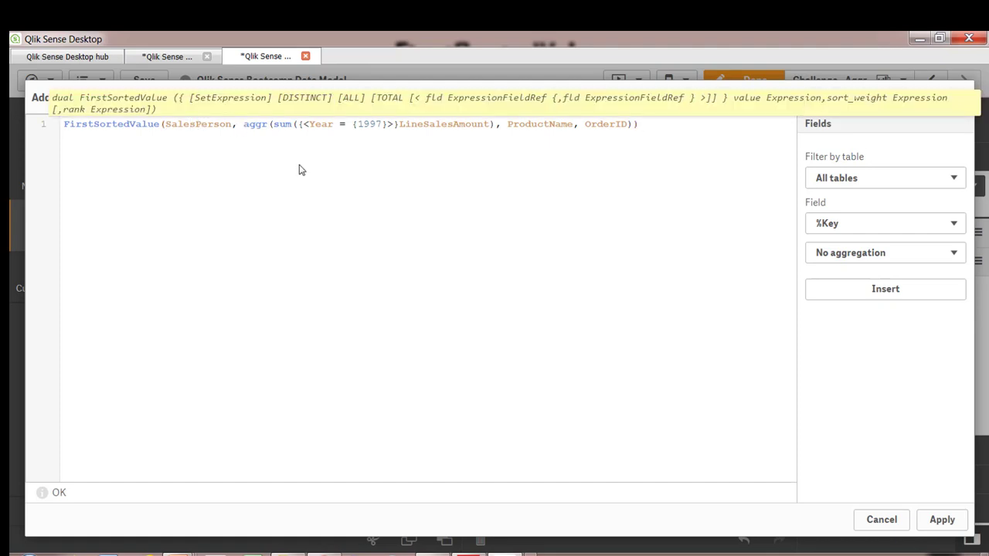
pyautogui.click(939, 519)
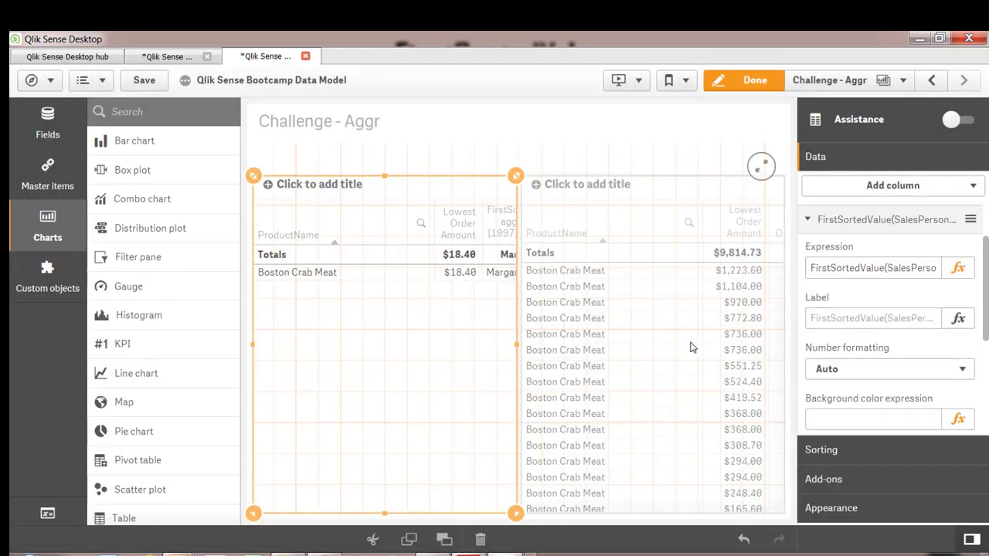
# - Add SalesPerson as a dimension to the per-order table and finish editing
pyautogui.click(670, 217)
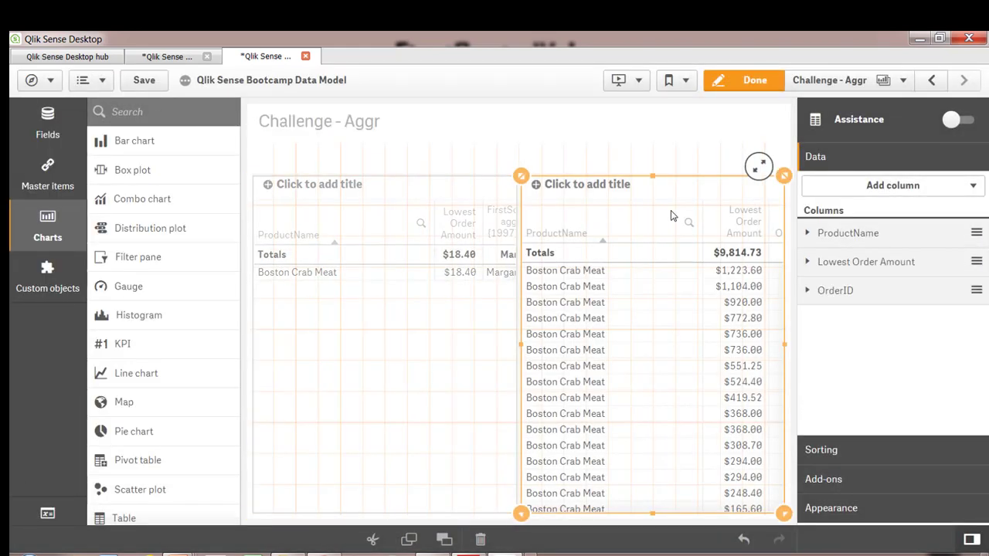
pyautogui.click(894, 193)
pyautogui.click(894, 220)
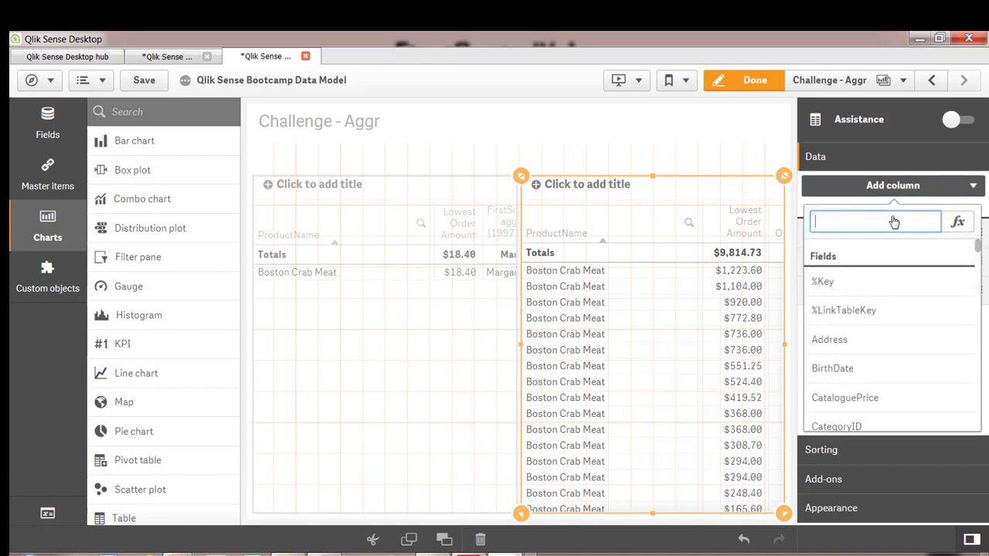
pyautogui.write('sales')
pyautogui.click(839, 397)
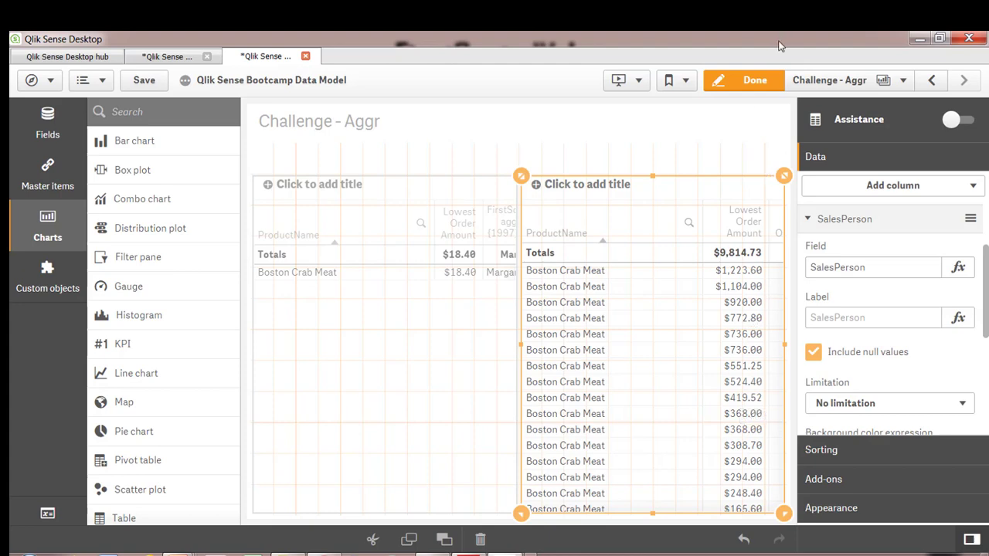
pyautogui.click(757, 82)
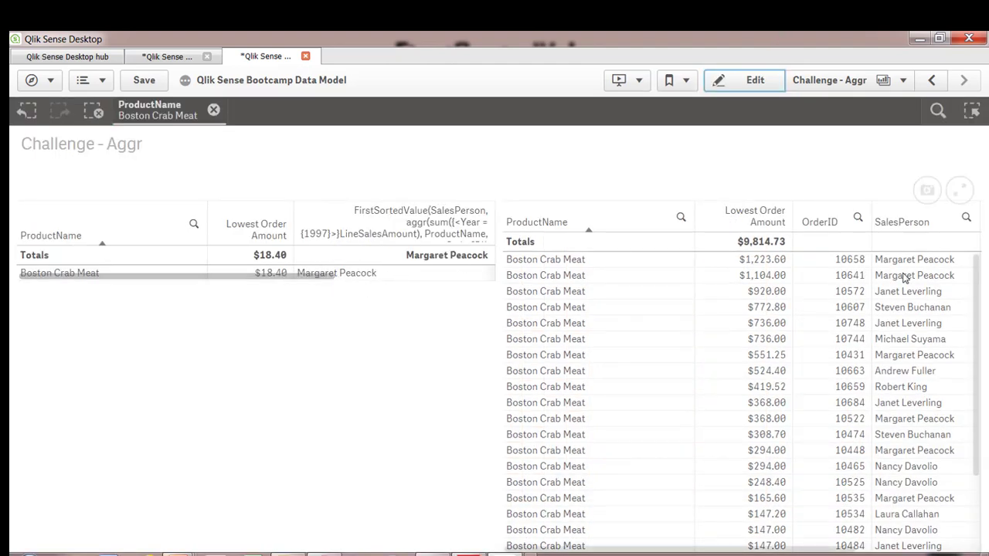
# - Swap the Boston Crab Meat filter for Chai to compare its orders, then clear all selections
pyautogui.scroll(-2, 977, 333)
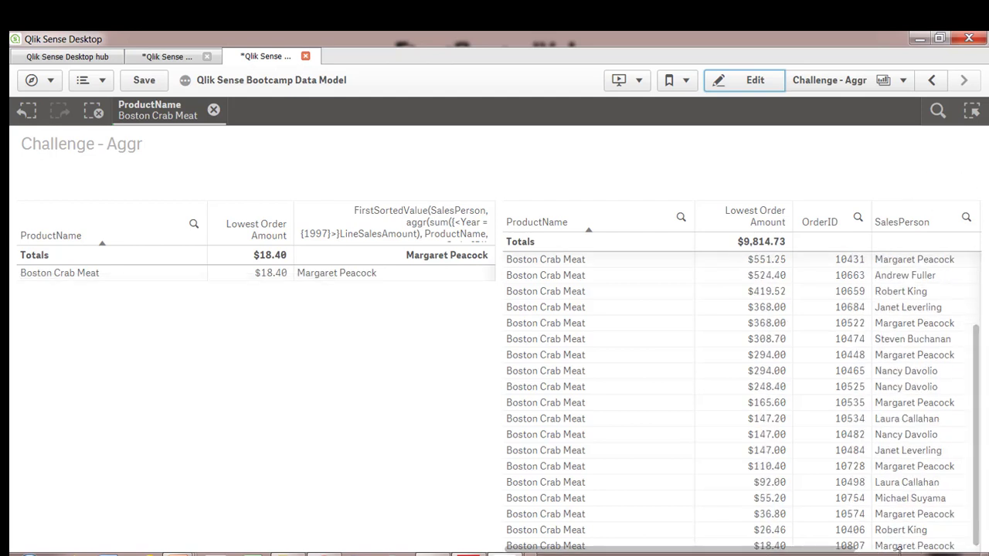
pyautogui.click(213, 111)
pyautogui.click(57, 353)
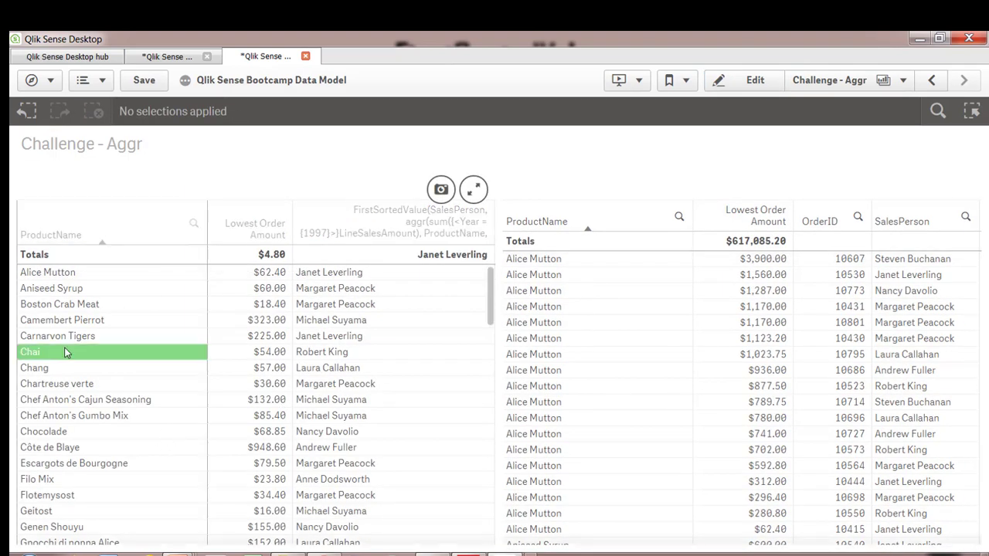
pyautogui.click(183, 184)
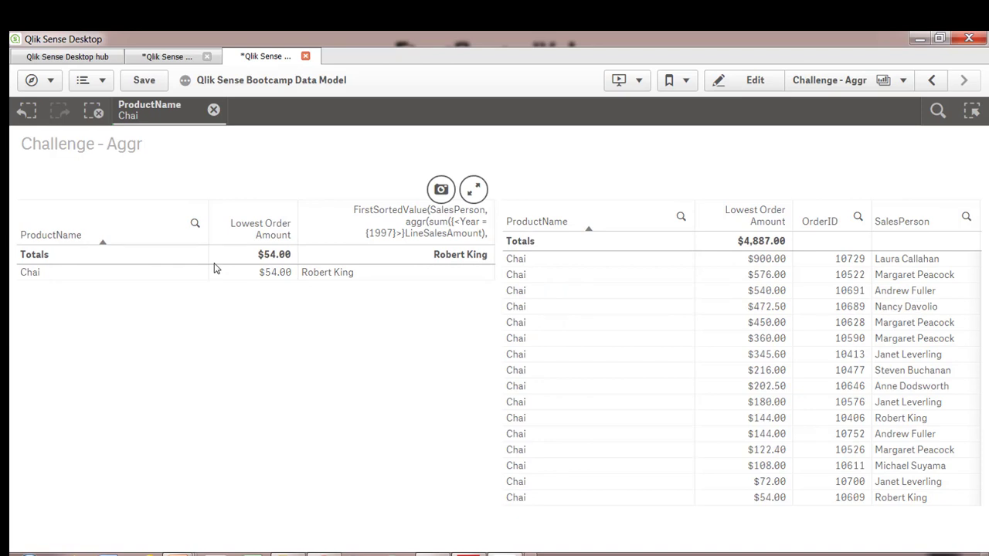
pyautogui.hotkey('ctrl', 'shift', 'd')
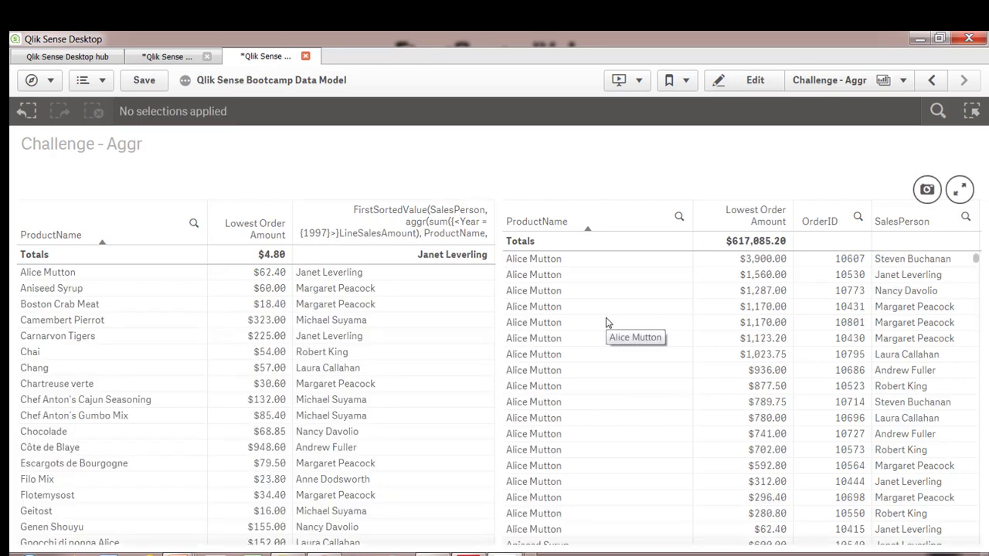